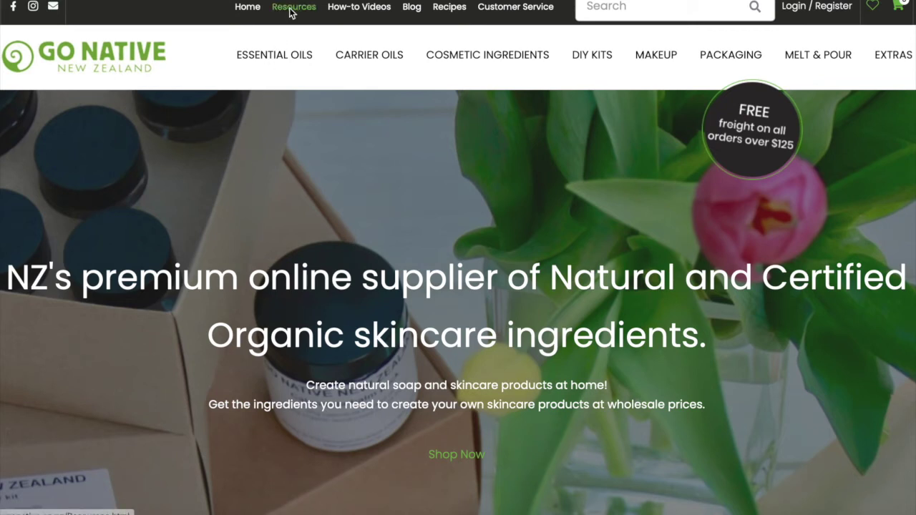
# Go to the Batch Size Calculator page through the Resources section of the Go Native site.
pyautogui.click(292, 9)
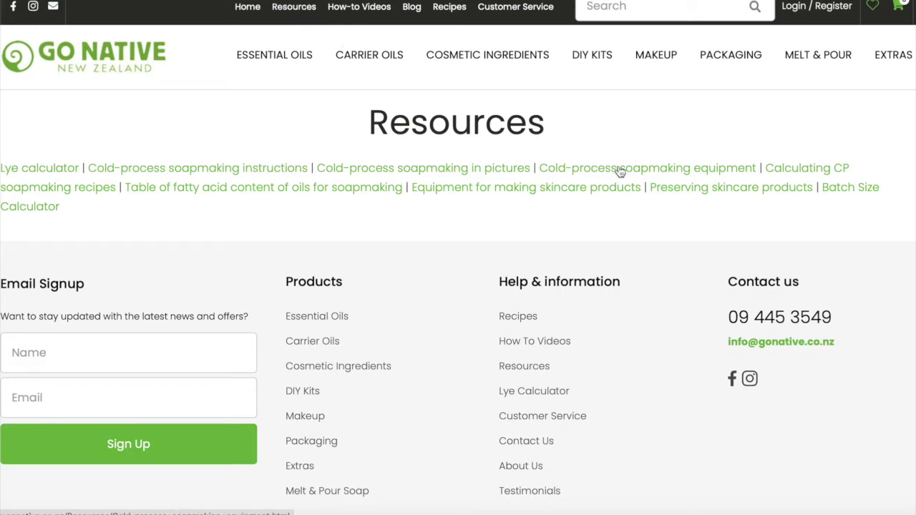
pyautogui.click(846, 190)
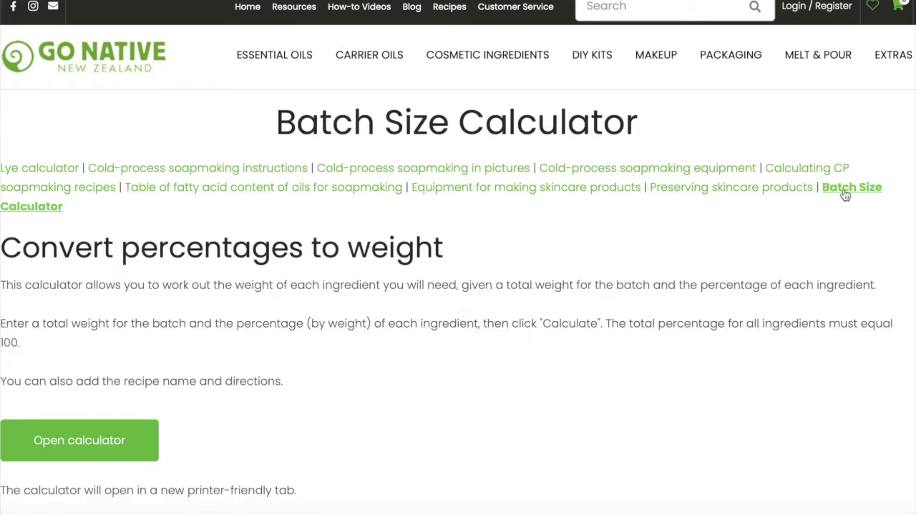
# Open the calculator and enter Plum kernel oil, Raspberry seed oil and Cherry kernel oil as ingredients.
pyautogui.click(96, 441)
pyautogui.click(169, 174)
pyautogui.write('Plum kernel oil')
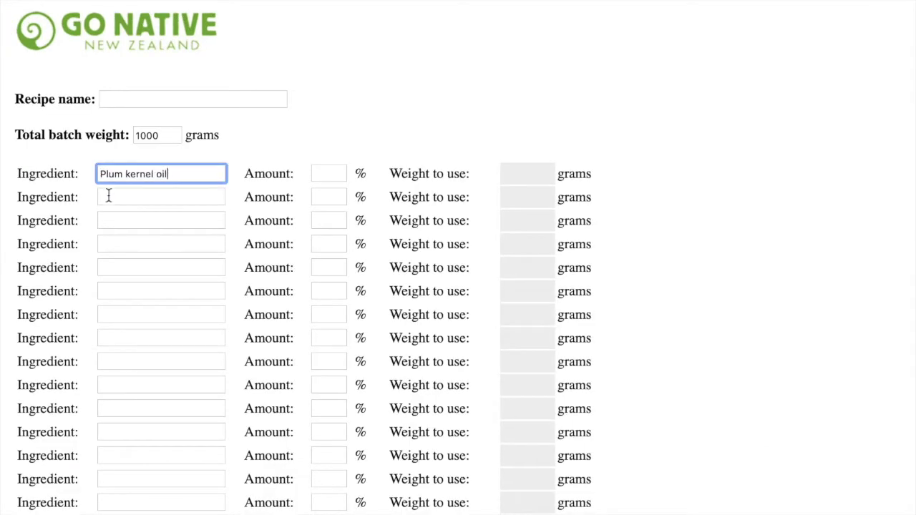
pyautogui.click(109, 196)
pyautogui.write('Raspberry seed oil')
pyautogui.click(109, 220)
pyautogui.write('Cherry kernel oil')
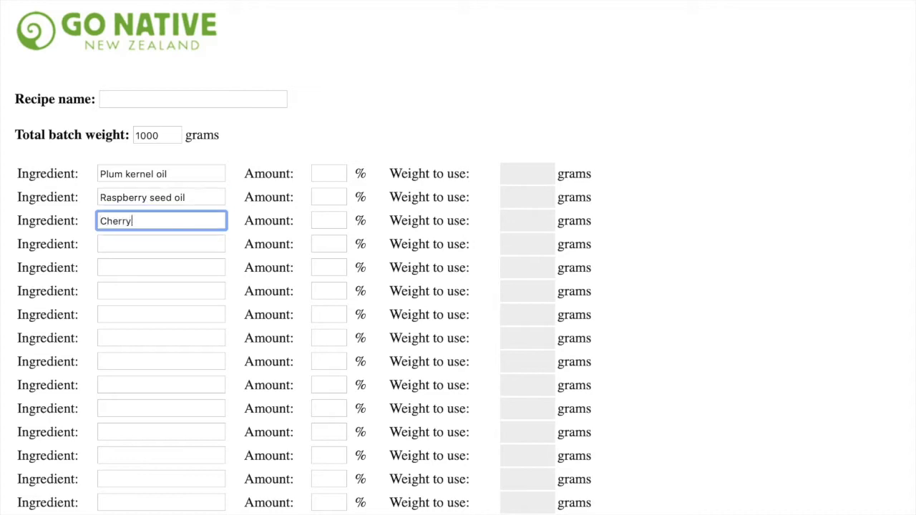
# Add Coenzyme Q10 and Vitamin E as the fourth and fifth ingredients.
pyautogui.click(109, 244)
pyautogui.write('Coenzyme Q10')
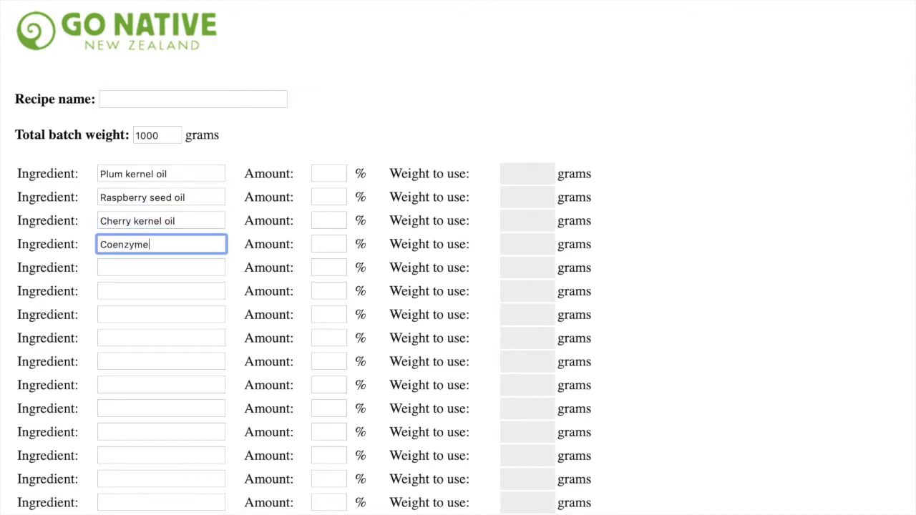
pyautogui.click(109, 266)
pyautogui.write('Vitamin E')
pyautogui.click(314, 145)
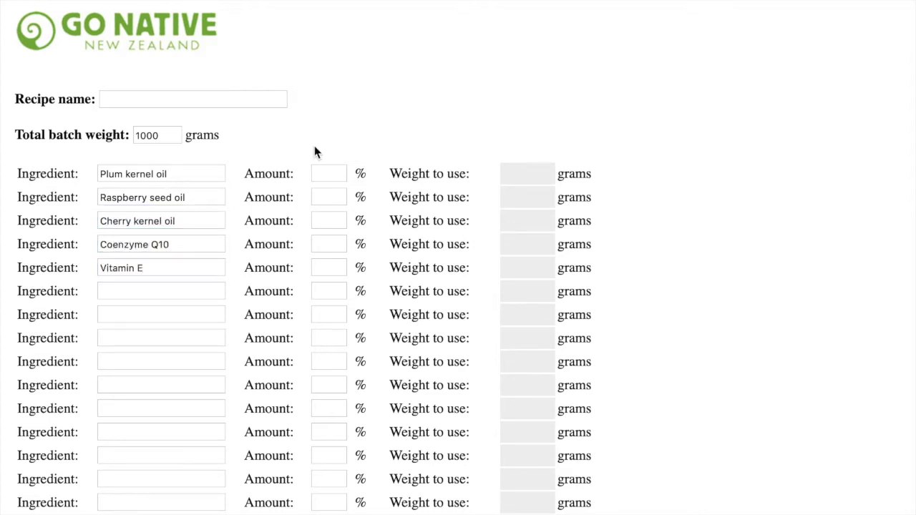
pyautogui.scroll(-3, 315, 145)
pyautogui.scroll(-1, 314, 147)
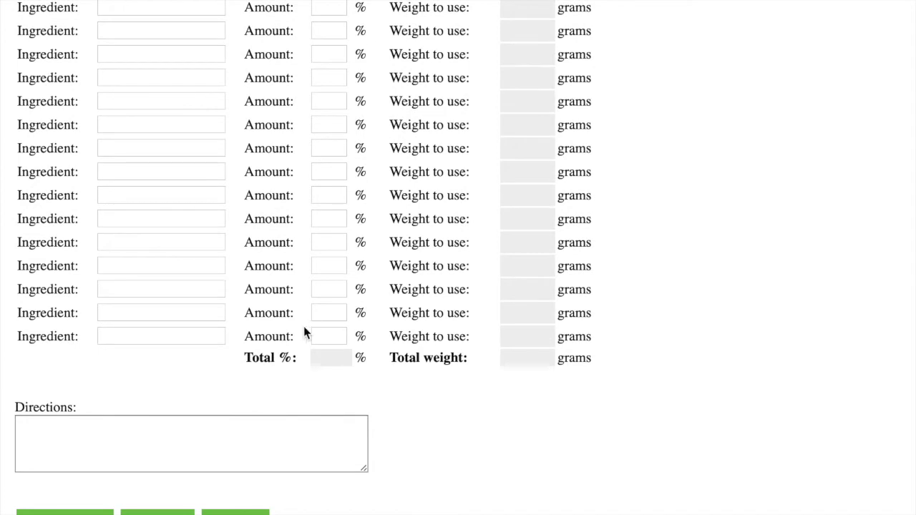
pyautogui.scroll(5, 278, 417)
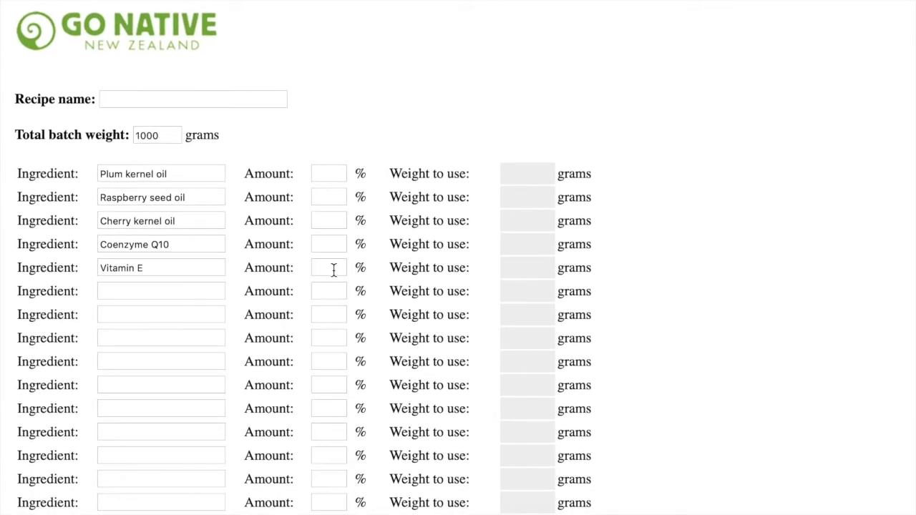
# Enter 0.5% for Vitamin E and 1% for Coenzyme Q10, making the total 1.5%.
pyautogui.click(333, 269)
pyautogui.write('.5')
pyautogui.scroll(-5, 356, 305)
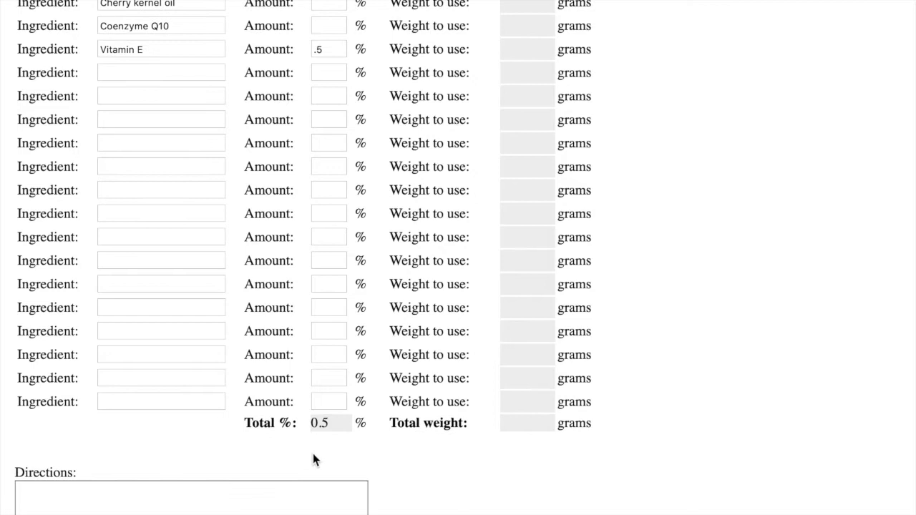
pyautogui.scroll(5, 350, 307)
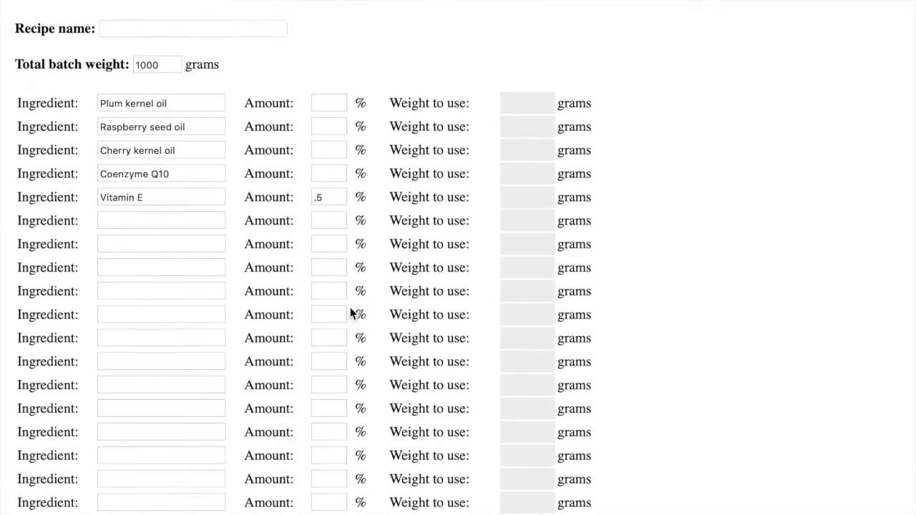
pyautogui.click(341, 243)
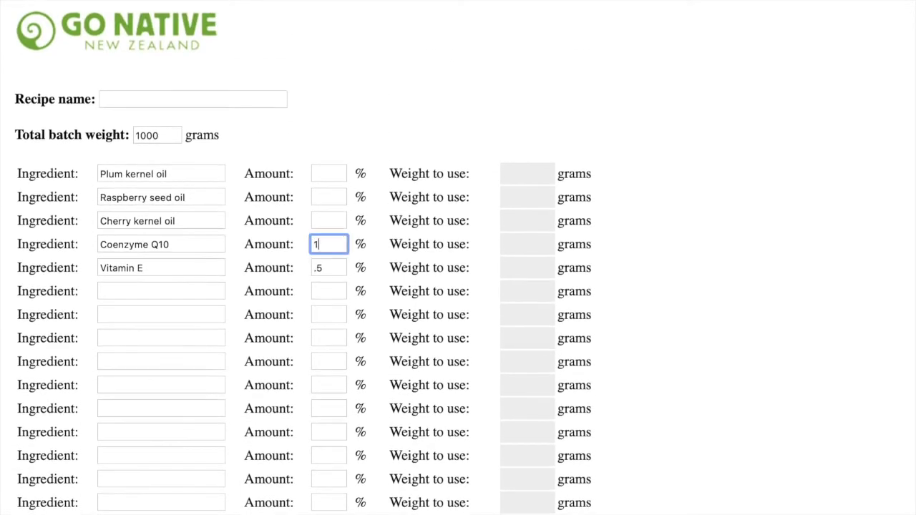
pyautogui.scroll(-6, 341, 313)
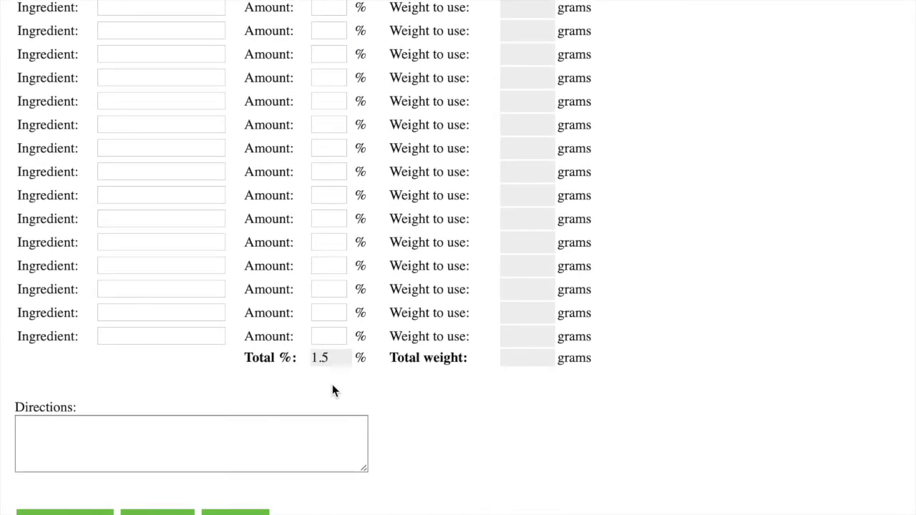
pyautogui.scroll(6, 332, 390)
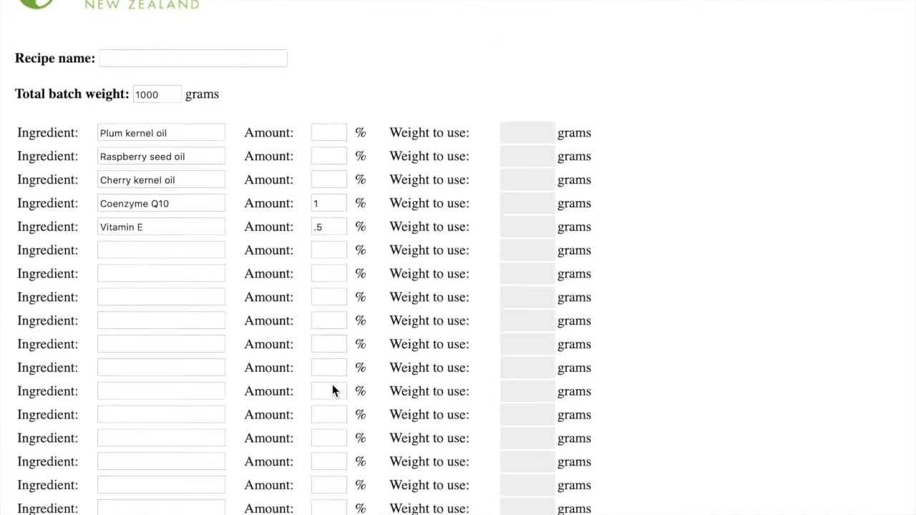
# Enter 50% for Plum kernel oil and 30% for Raspberry seed oil.
pyautogui.click(333, 174)
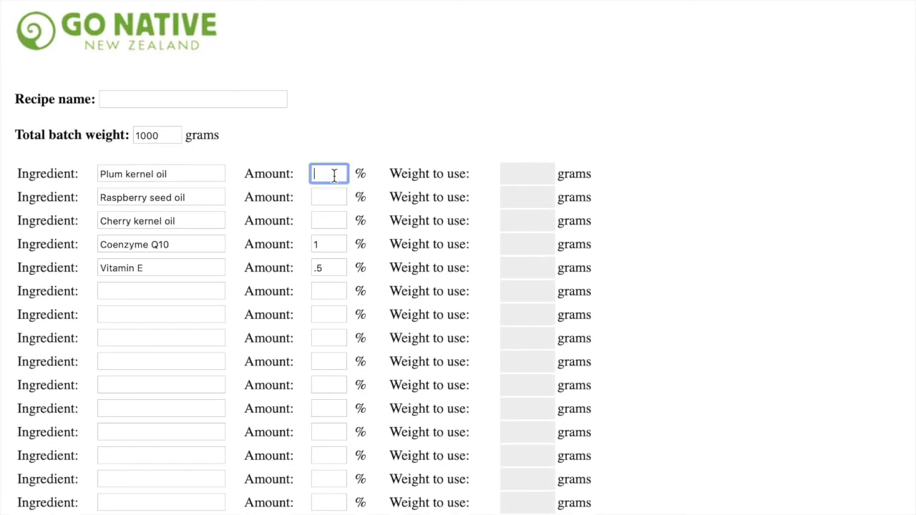
pyautogui.write('50')
pyautogui.scroll(-6, 367, 278)
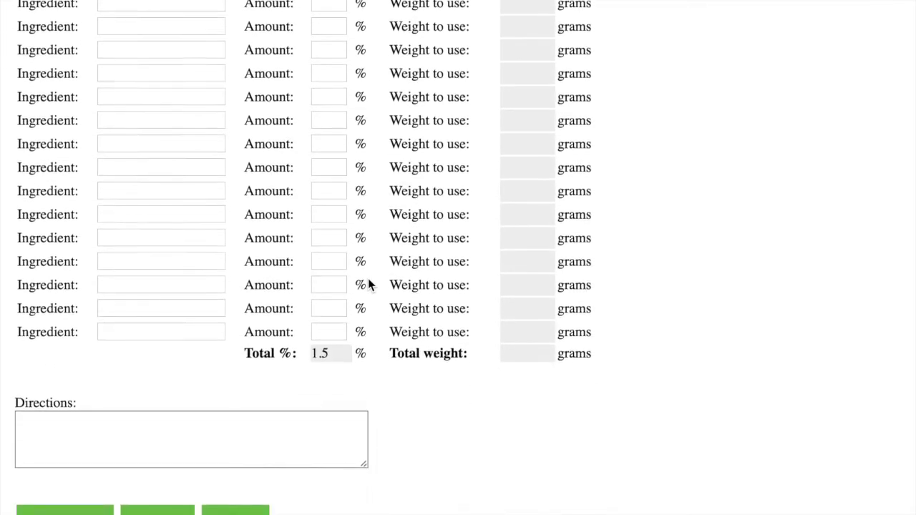
pyautogui.scroll(8, 341, 401)
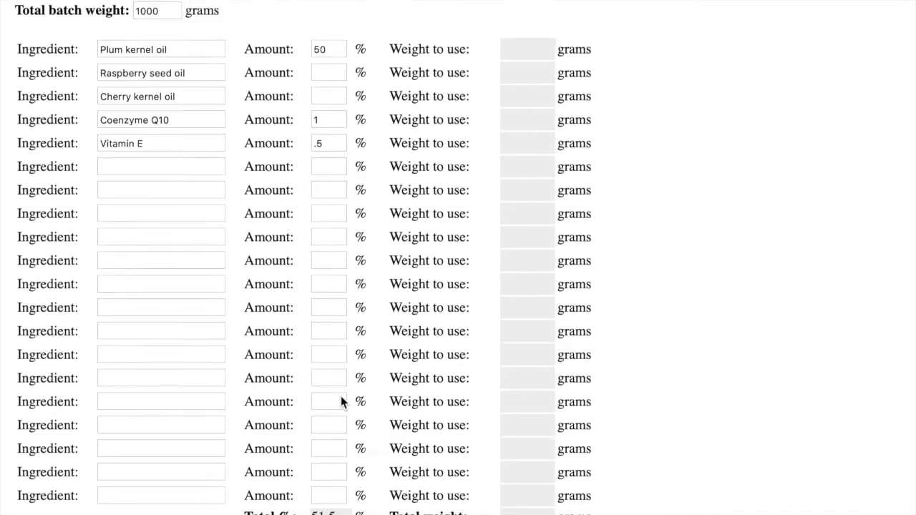
pyautogui.click(345, 192)
pyautogui.write('30')
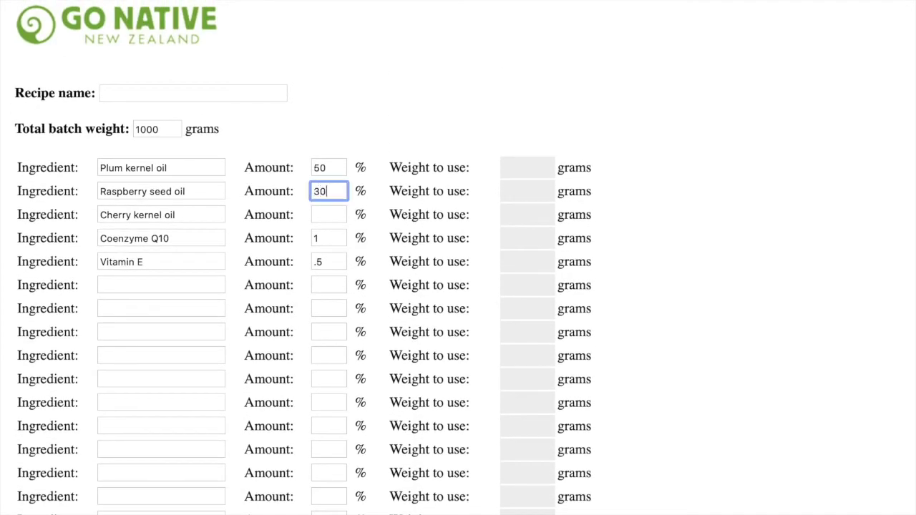
pyautogui.scroll(-6, 341, 372)
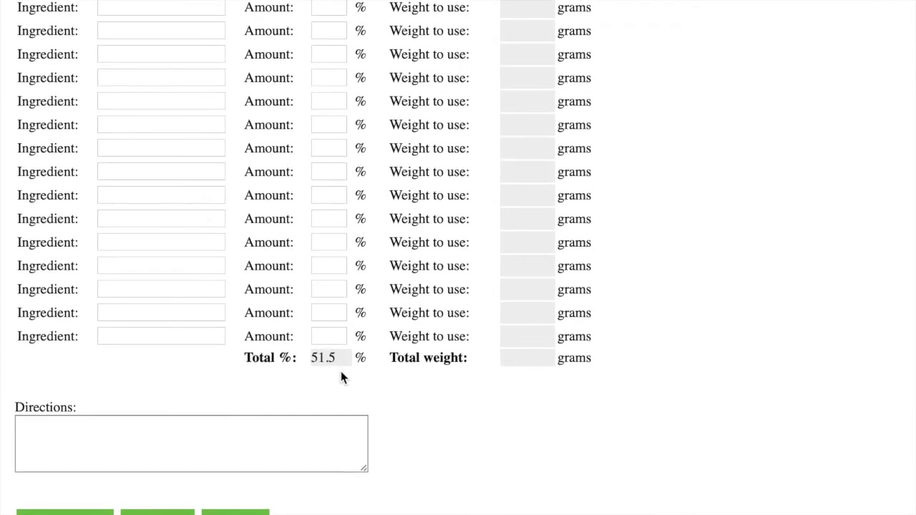
pyautogui.scroll(7, 341, 393)
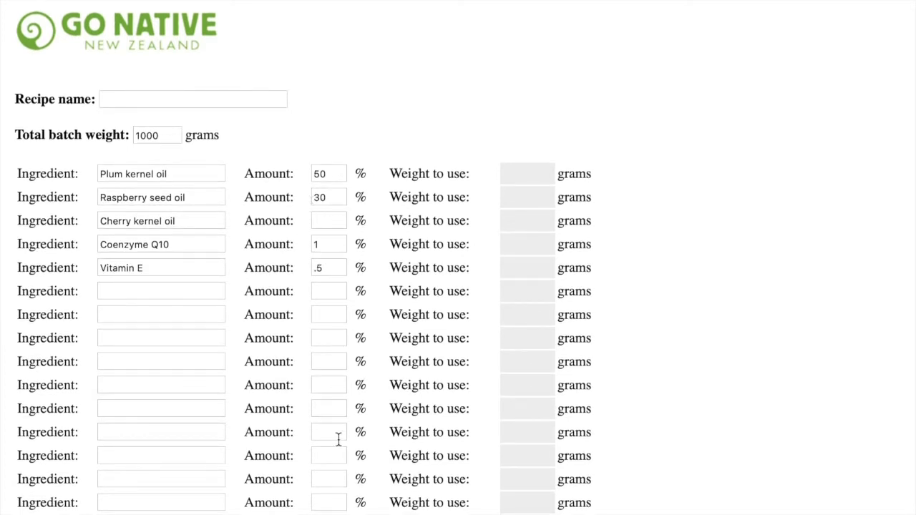
pyautogui.scroll(-6, 338, 440)
pyautogui.scroll(6, 338, 439)
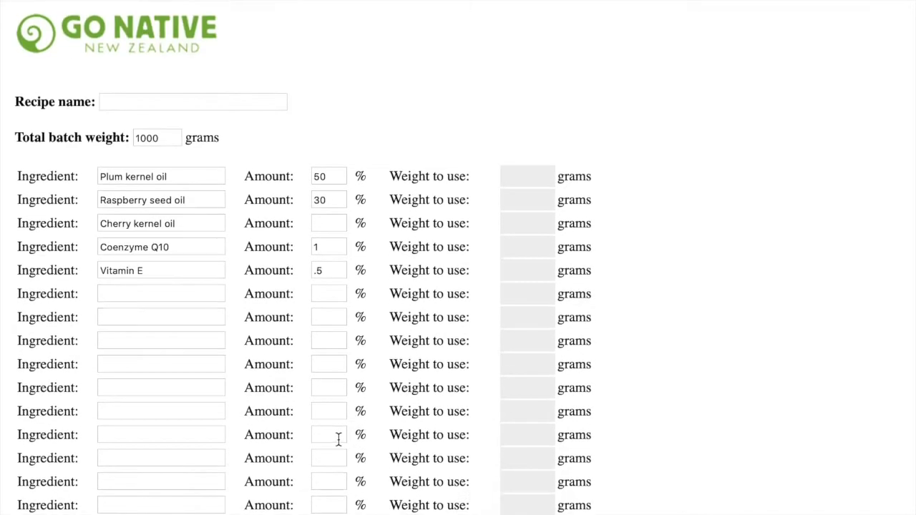
# Correct Cherry kernel oil's amount to 18.5% so Total % reaches exactly 100.
pyautogui.click(323, 221)
pyautogui.write('20')
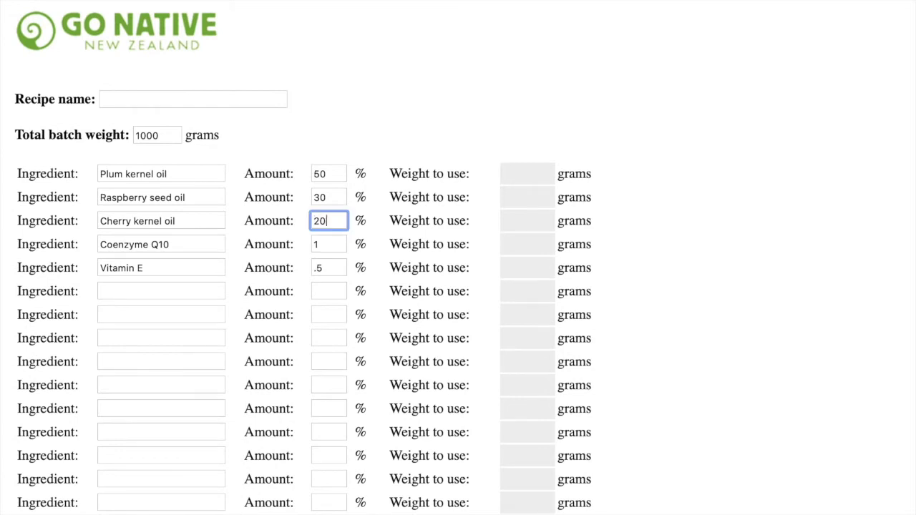
pyautogui.scroll(-6, 322, 367)
pyautogui.click(319, 394)
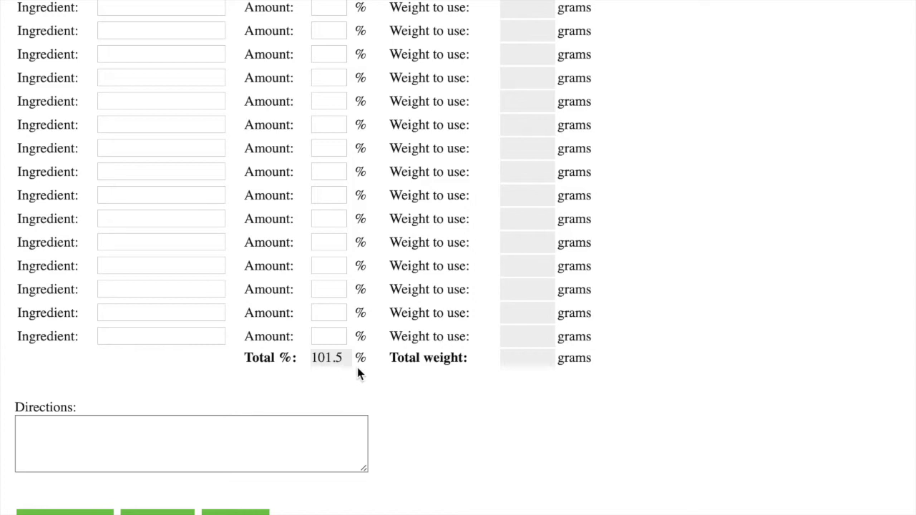
pyautogui.scroll(5, 357, 367)
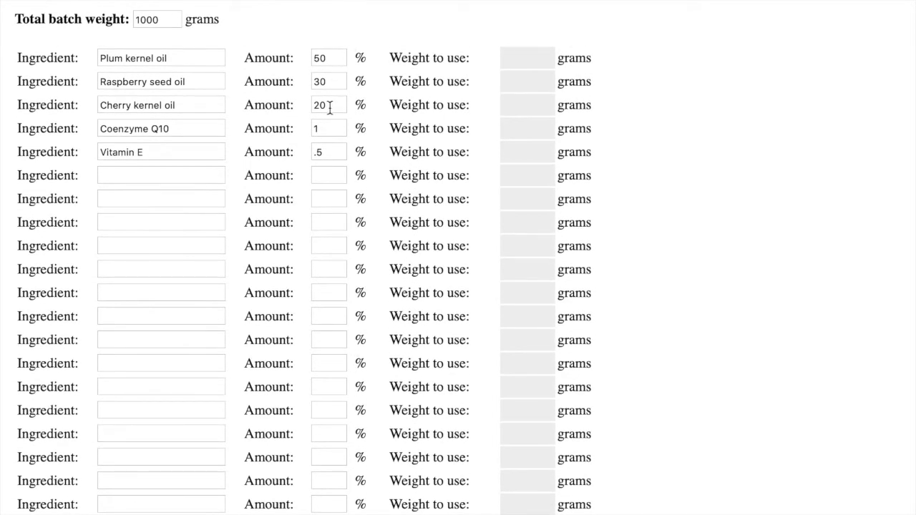
pyautogui.moveTo(328, 106); pyautogui.dragTo(295, 107)
pyautogui.write('18.5')
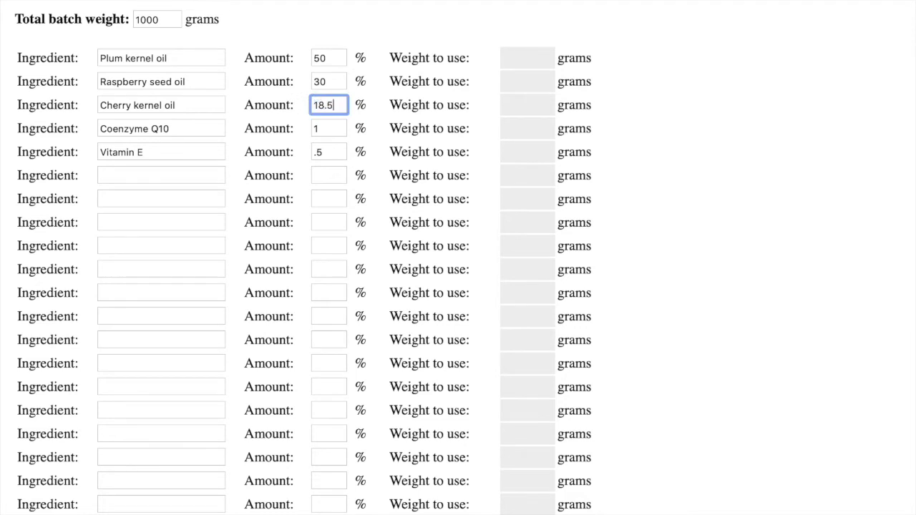
pyautogui.scroll(-5, 295, 115)
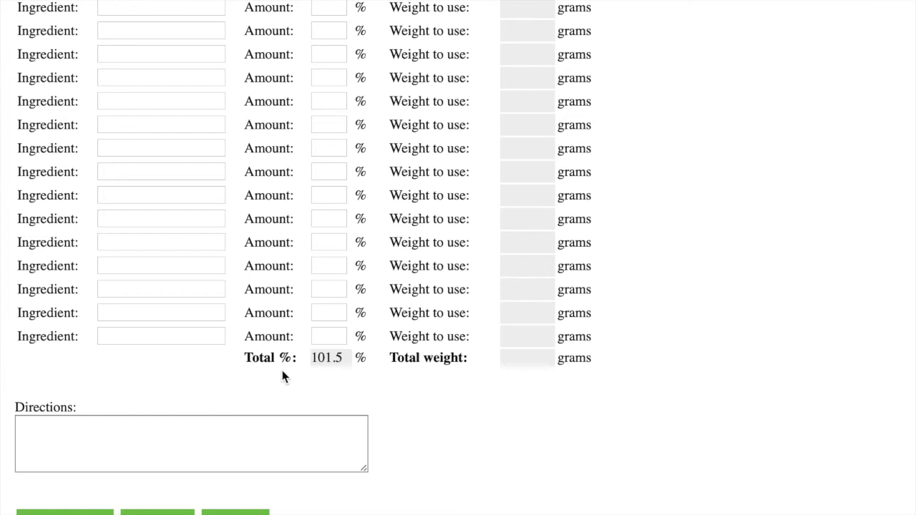
pyautogui.click(284, 379)
pyautogui.scroll(5, 401, 372)
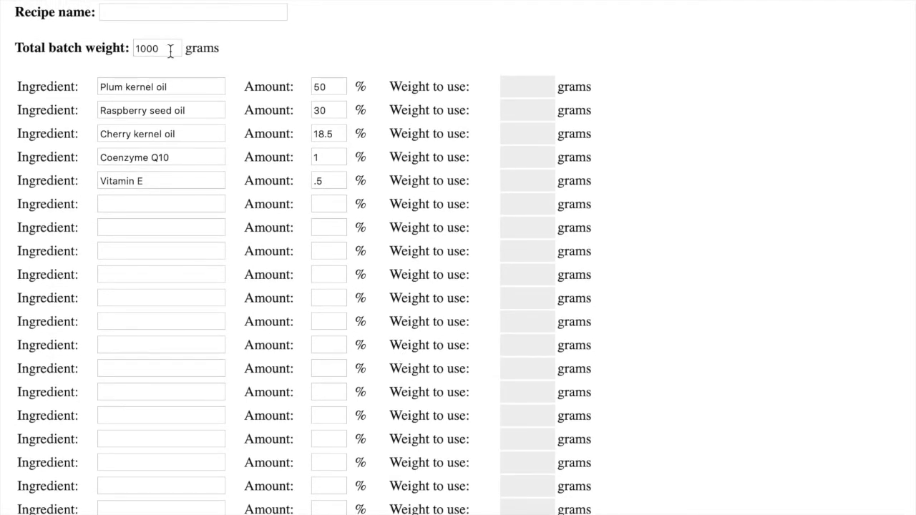
# Replace the 1000 g total batch weight with 100 g.
pyautogui.moveTo(170, 51); pyautogui.dragTo(61, 51)
pyautogui.write('100')
pyautogui.scroll(-5, 96, 239)
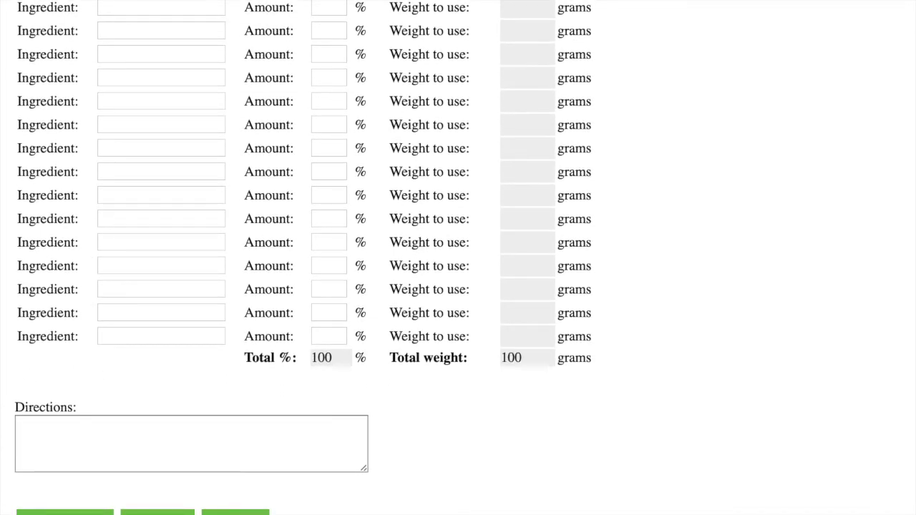
pyautogui.scroll(4, 407, 443)
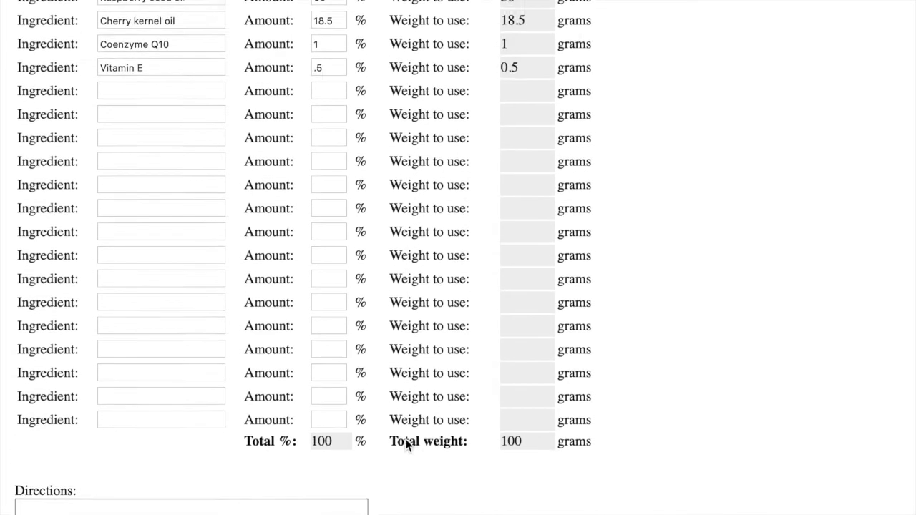
pyautogui.scroll(1, 407, 443)
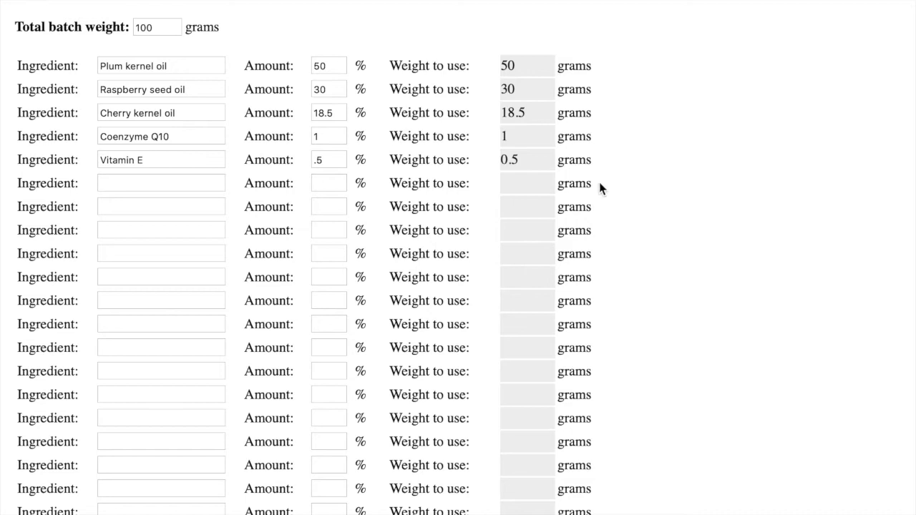
pyautogui.scroll(-5, 600, 188)
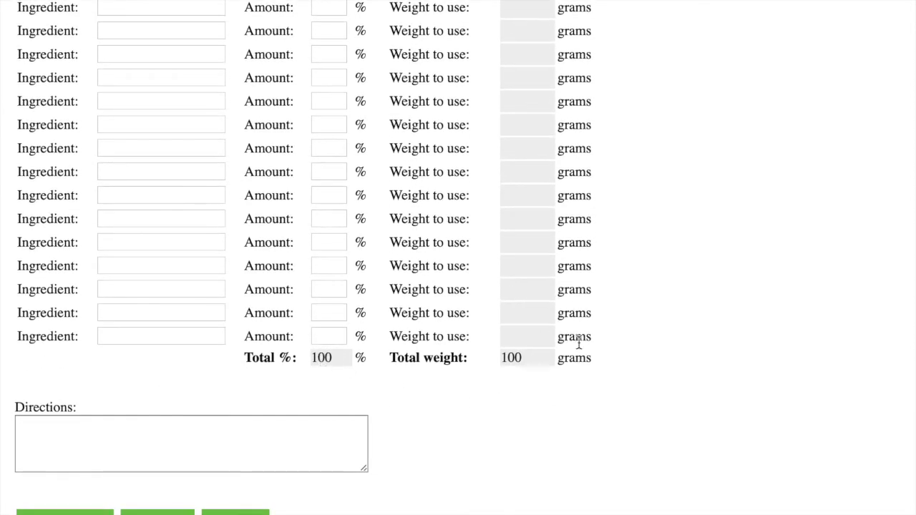
pyautogui.scroll(5, 581, 336)
pyautogui.scroll(2, 580, 336)
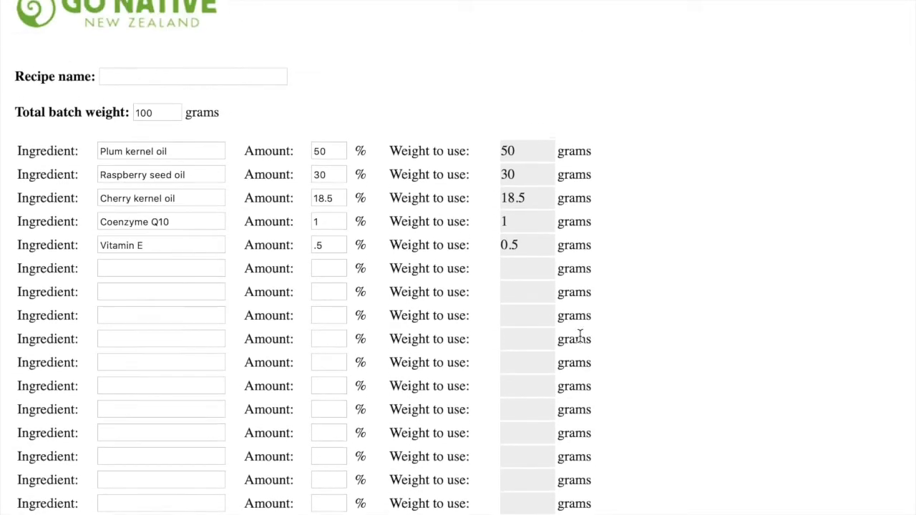
# Change the batch weight from 100 g to 20 g, giving 10, 6, 3.7, 0.2 and 0.1 g.
pyautogui.click(156, 136)
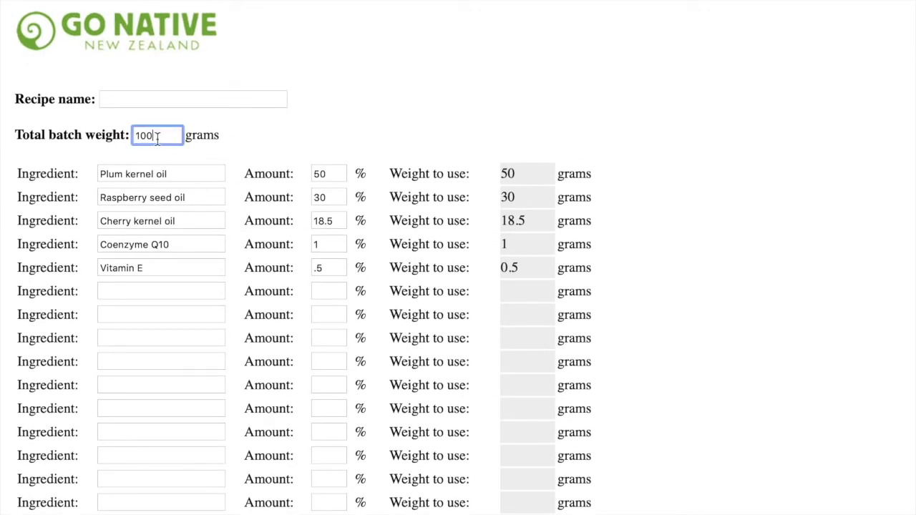
pyautogui.moveTo(156, 136); pyautogui.dragTo(136, 138)
pyautogui.write('20')
pyautogui.scroll(-2, 247, 355)
pyautogui.scroll(-5, 247, 355)
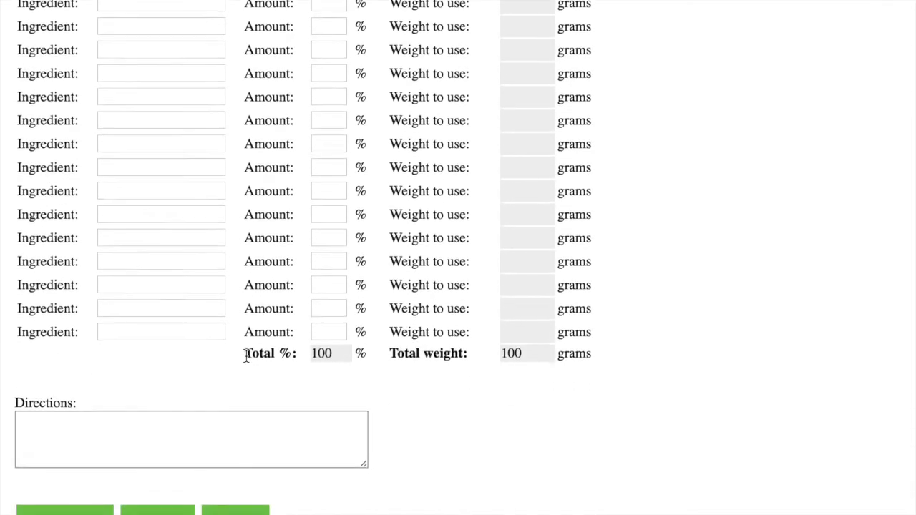
pyautogui.scroll(4, 390, 217)
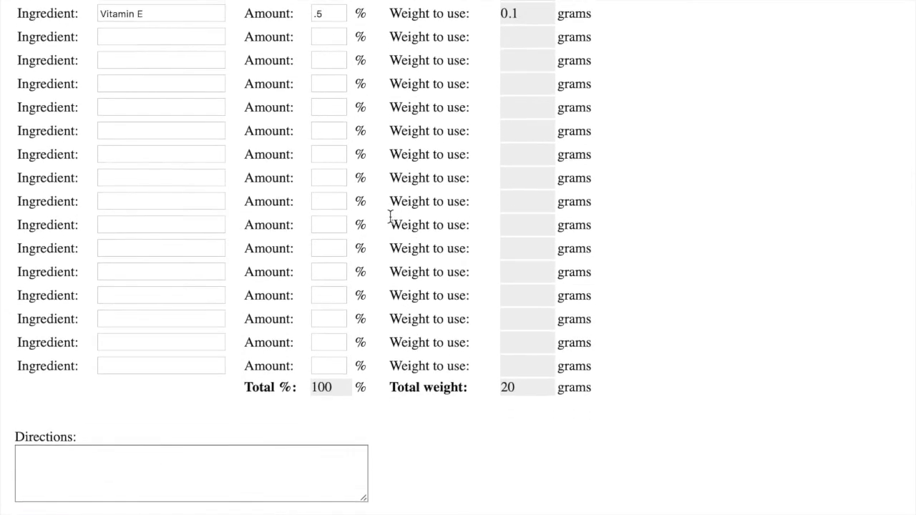
pyautogui.scroll(1, 391, 217)
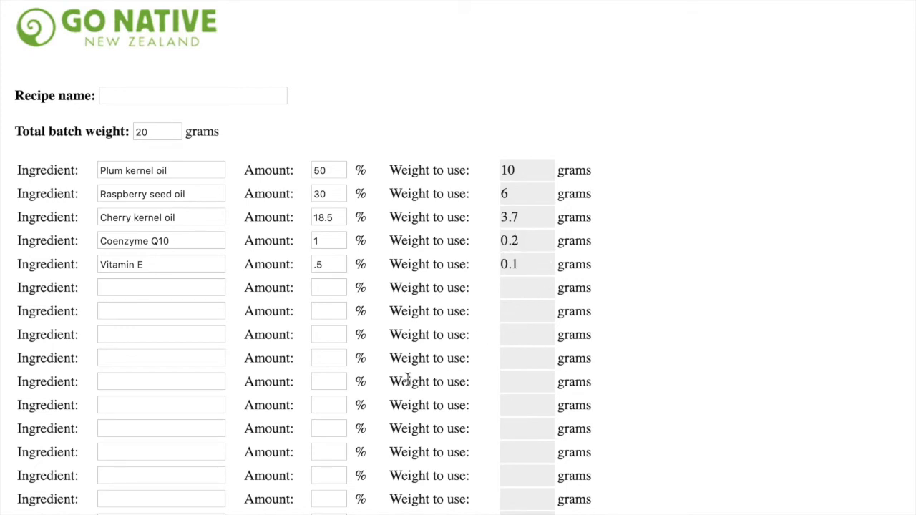
pyautogui.scroll(-1, 395, 387)
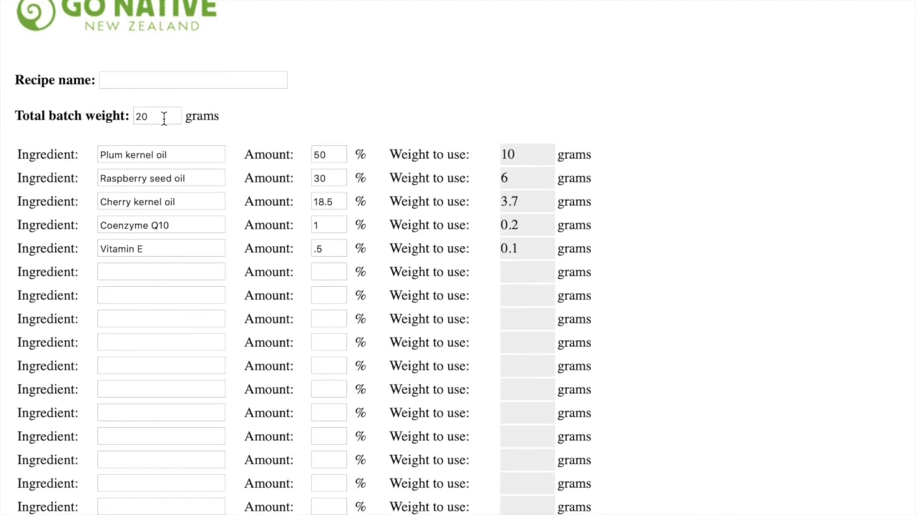
# Change the batch weight from 20 g to 50 g, giving 25, 15, 9.25, 0.5 and 0.25 g.
pyautogui.moveTo(163, 118); pyautogui.dragTo(111, 109)
pyautogui.write('50')
pyautogui.scroll(-5, 193, 478)
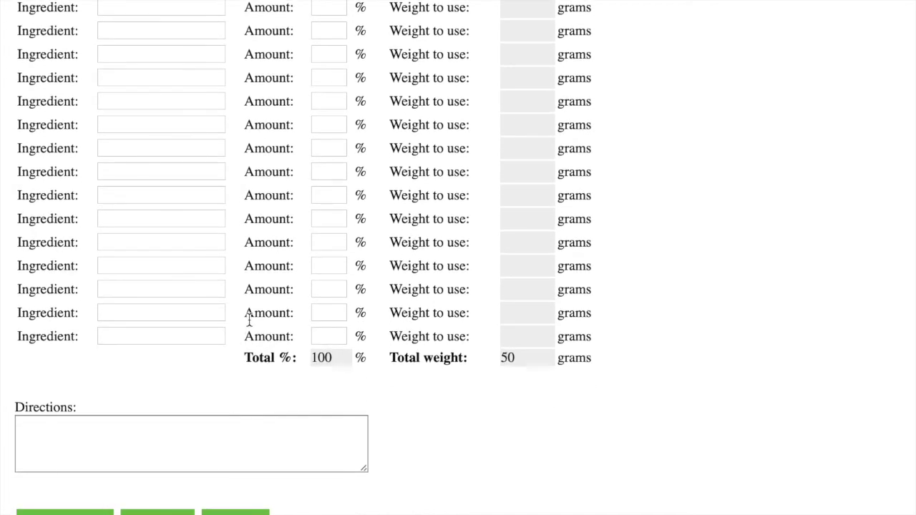
pyautogui.scroll(6, 249, 322)
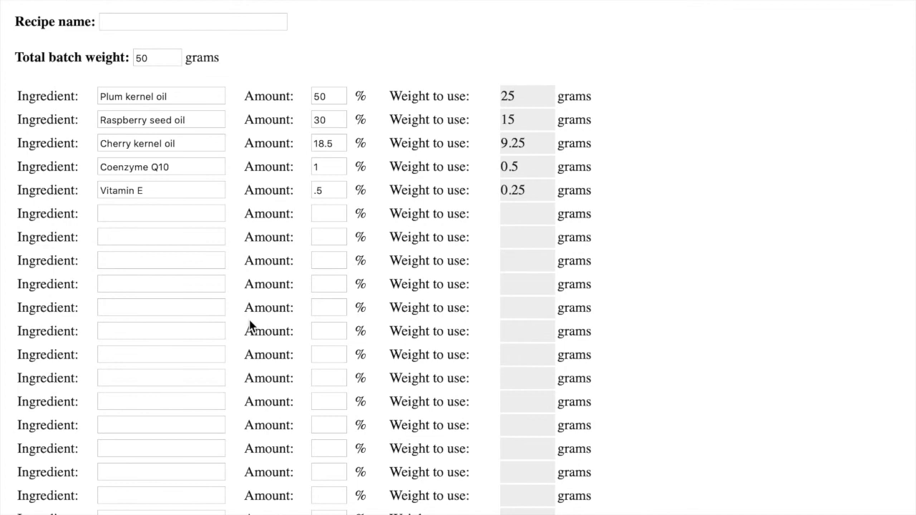
pyautogui.scroll(-1, 429, 258)
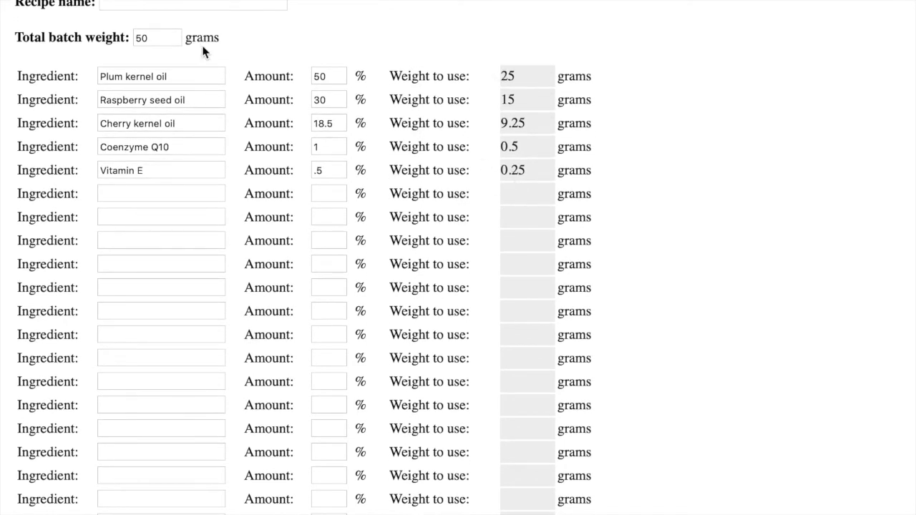
pyautogui.doubleClick(171, 35)
pyautogui.write('5000')
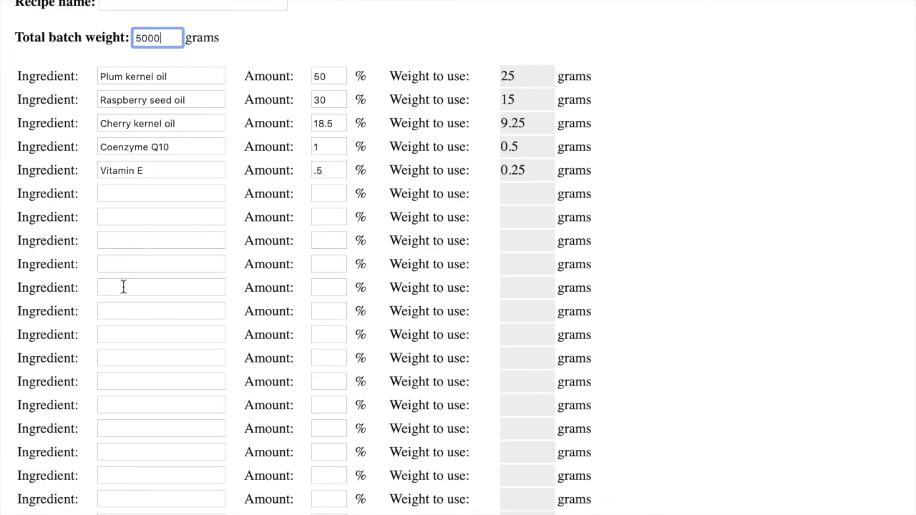
pyautogui.scroll(-5, 123, 287)
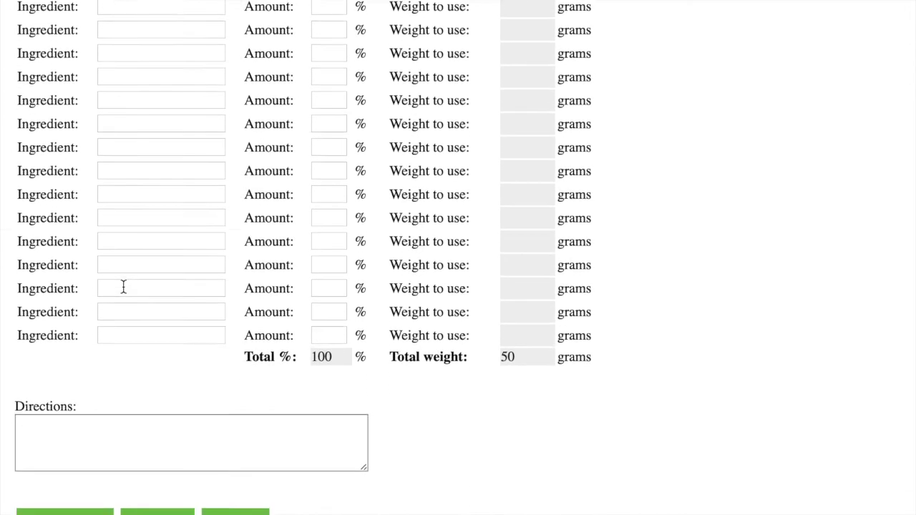
pyautogui.scroll(4, 262, 213)
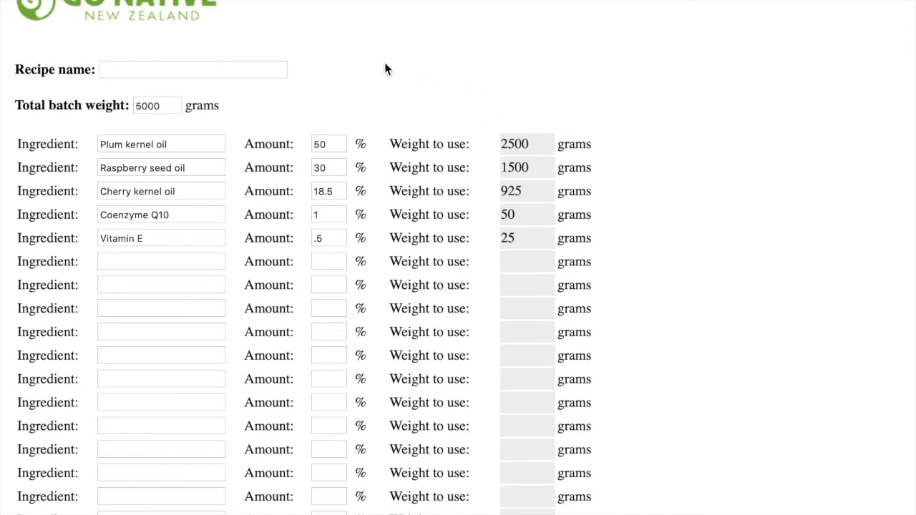
pyautogui.moveTo(165, 106); pyautogui.dragTo(148, 107)
pyautogui.press('BackSpace')
pyautogui.scroll(-4, 160, 350)
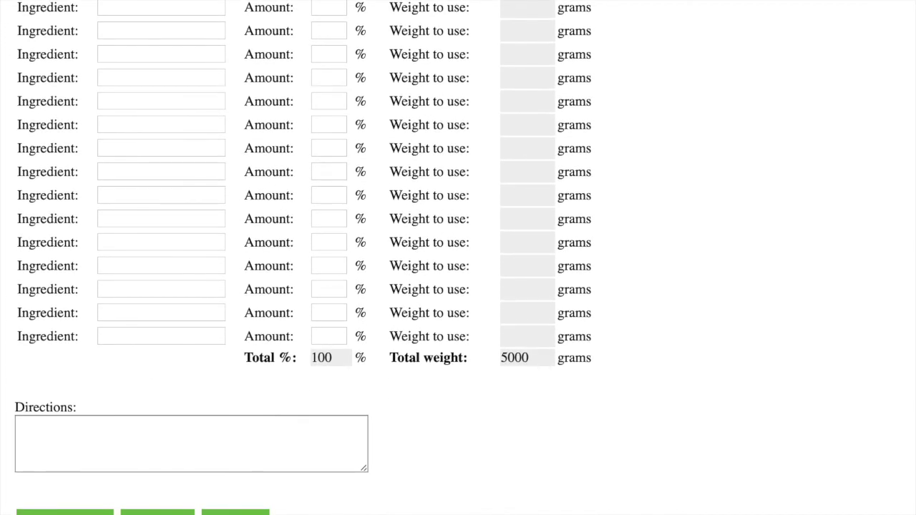
pyautogui.scroll(4, 399, 374)
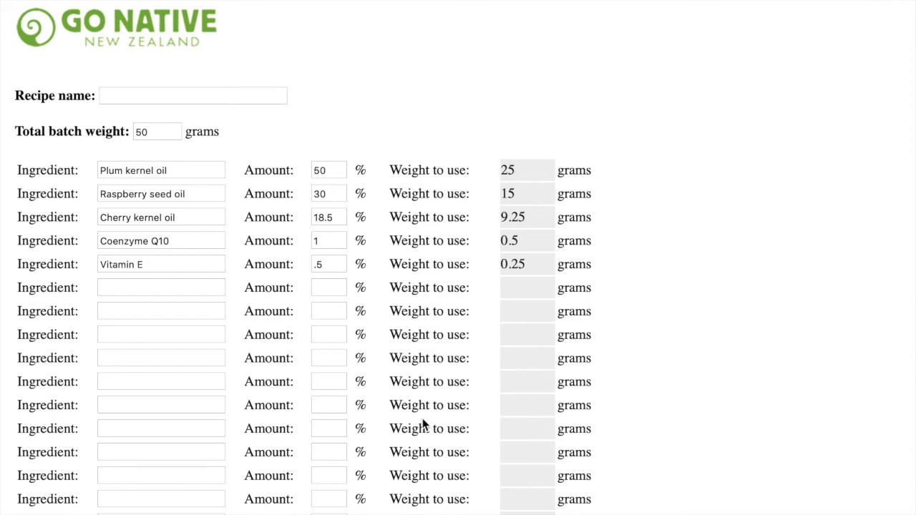
# Write the directions: weigh oils into a beaker, warm with Q10 until dissolved, then cool and stir.
pyautogui.scroll(-5, 424, 449)
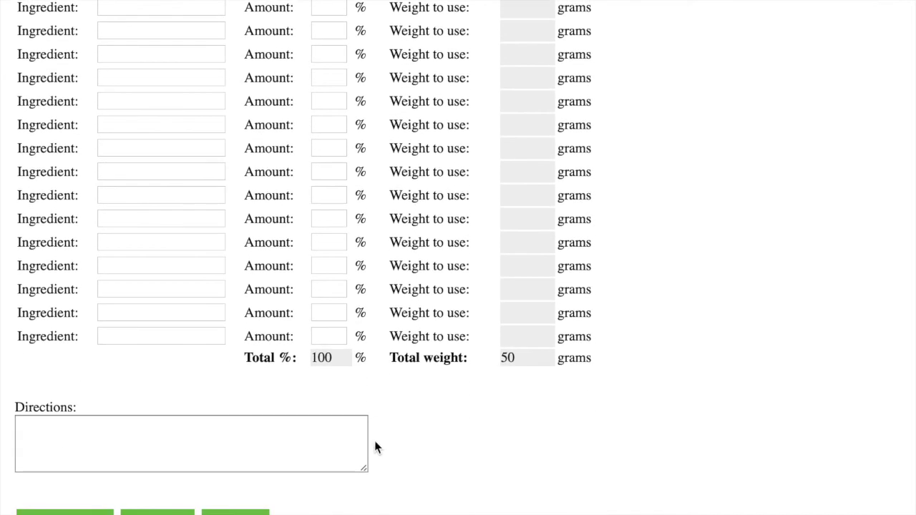
pyautogui.click(325, 438)
pyautogui.write('Weight')
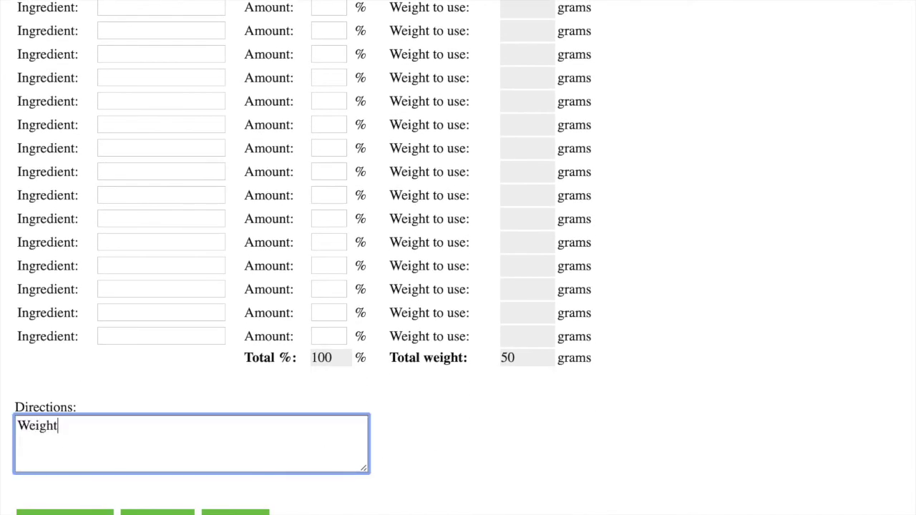
pyautogui.press('BackSpace')
pyautogui.write('oils into beaker. Add Q10 and gently warm ')
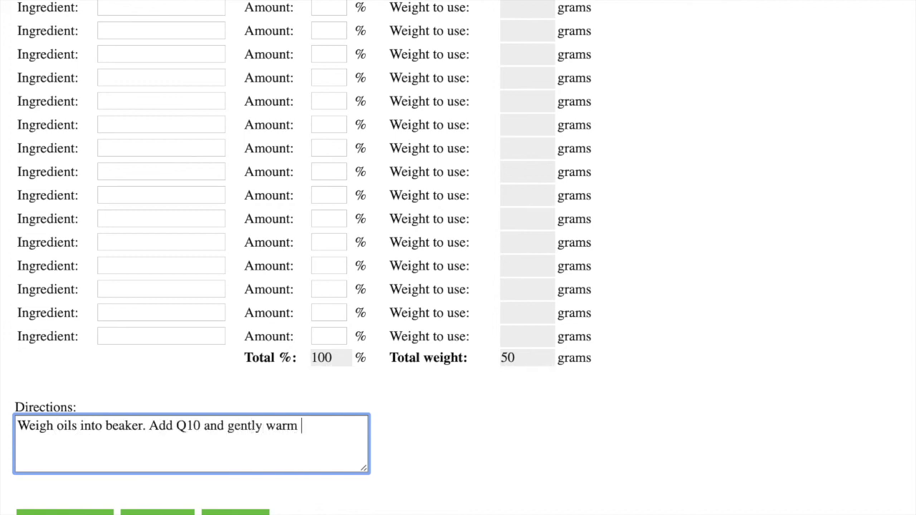
pyautogui.write('in water bath until powder dissolves. Take off heat, allow to cool and add vitamin ')
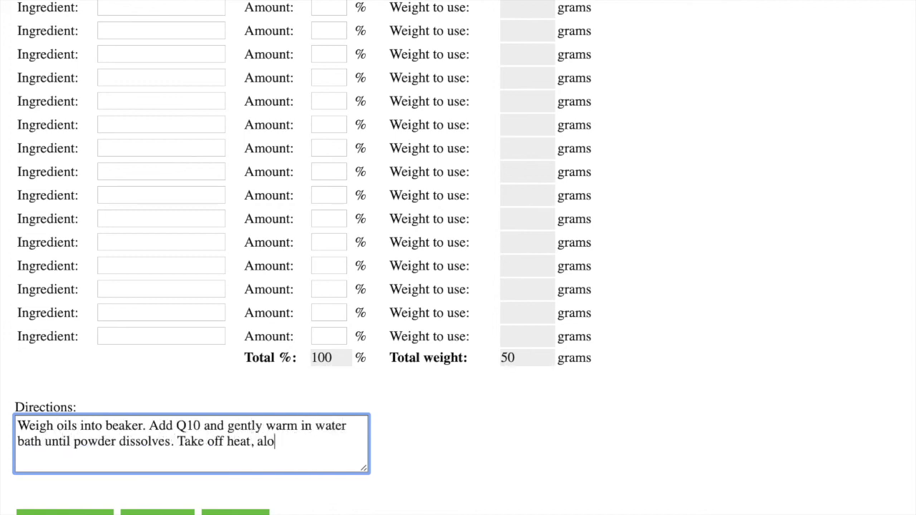
pyautogui.write('E. Stir to combine and bottle.')
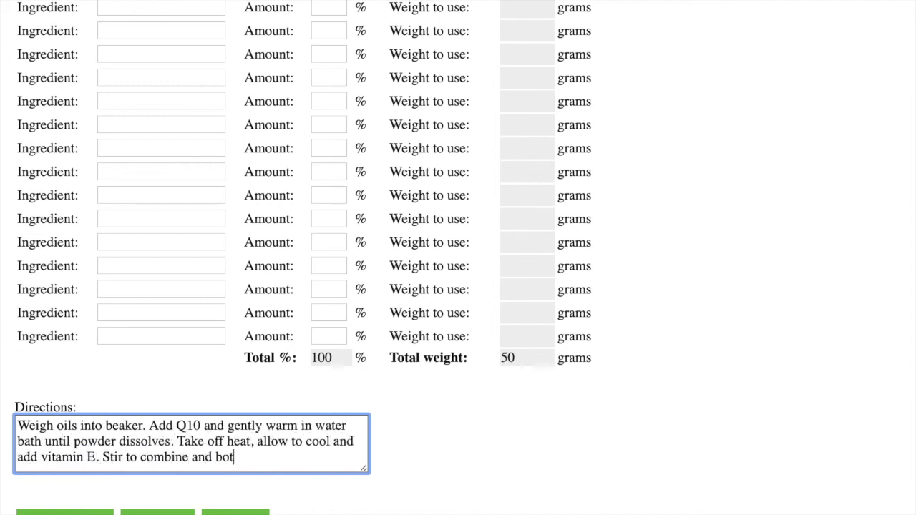
pyautogui.click(756, 394)
# Name the recipe 'Q10 Summer fruits facial serum'.
pyautogui.scroll(2, 757, 393)
pyautogui.scroll(5, 756, 392)
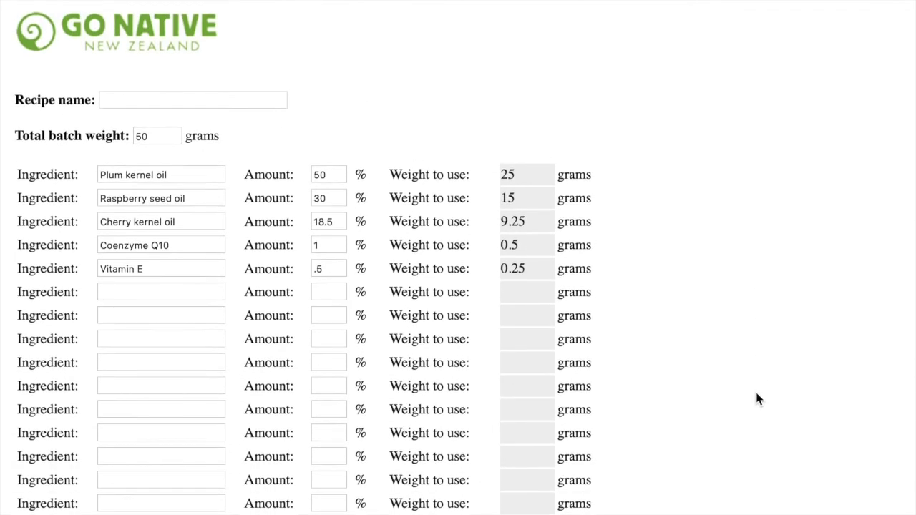
pyautogui.click(252, 98)
pyautogui.write('Q10')
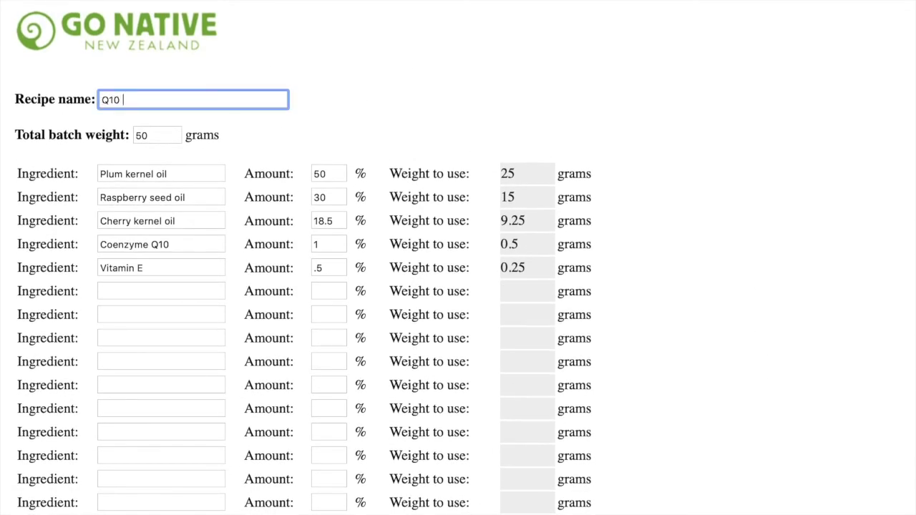
pyautogui.write(' Summer fruits facial serum')
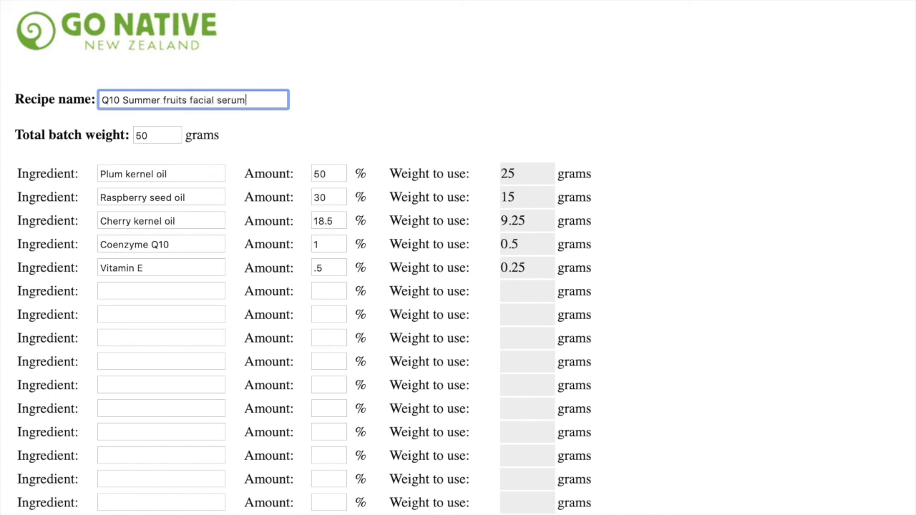
# Send the 50 g serum recipe with its directions to the printer.
pyautogui.scroll(-5, 255, 157)
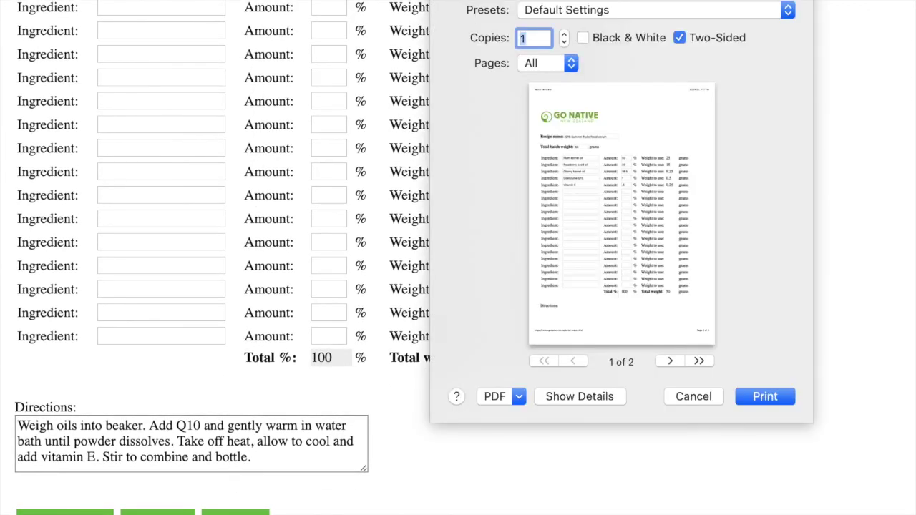
pyautogui.click(761, 394)
pyautogui.scroll(10, 654, 235)
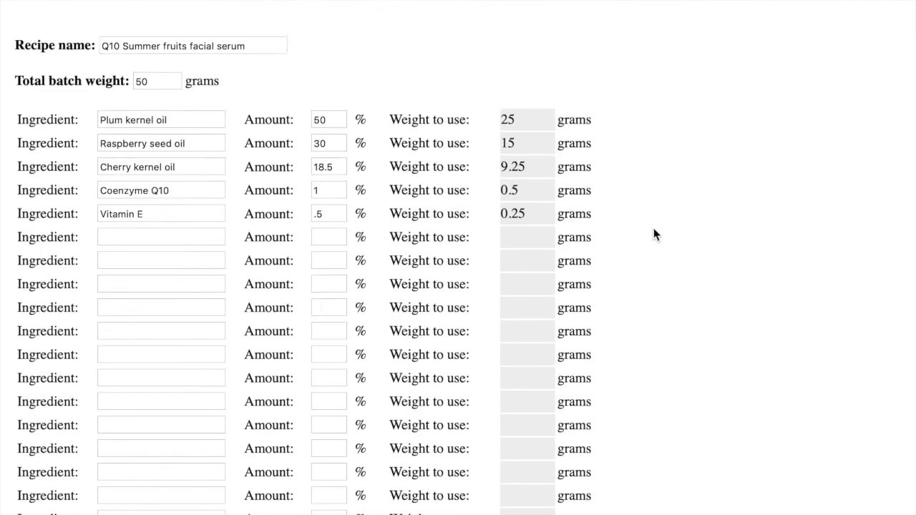